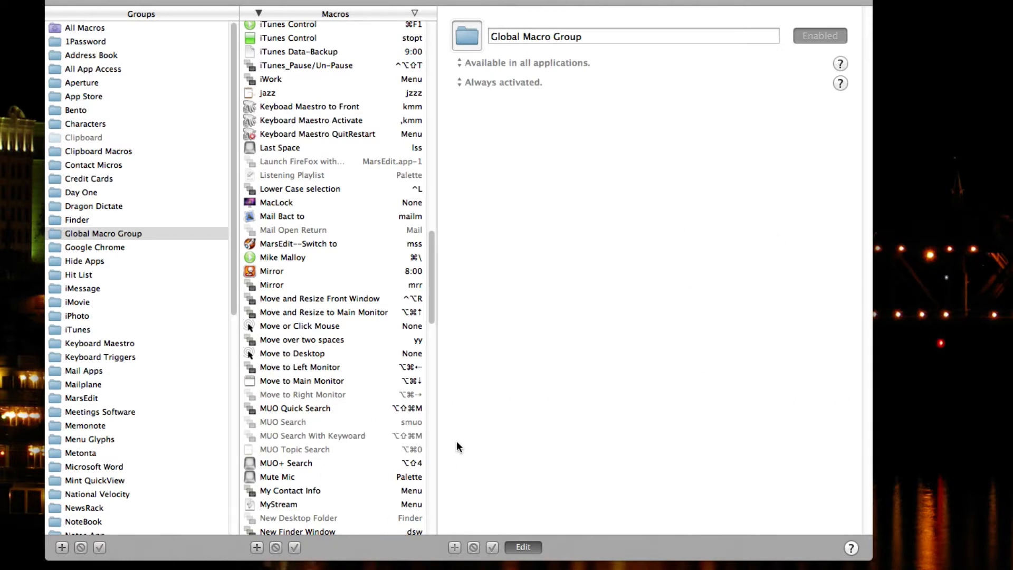
Step: Open the MarsEdit--Switch to macro and examine how its trigger and action are set up
click(359, 244)
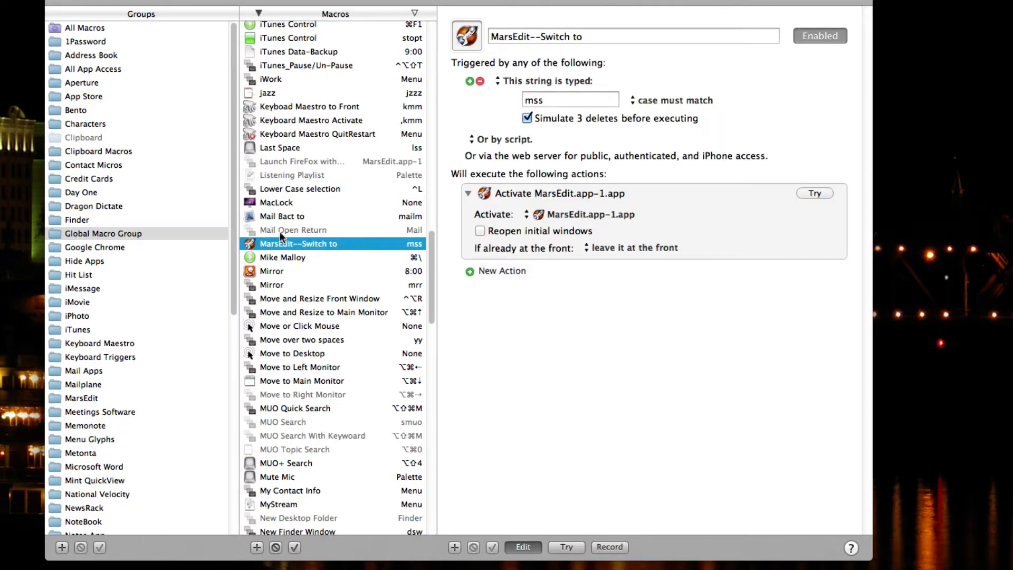
scroll(293, 258, up, 10)
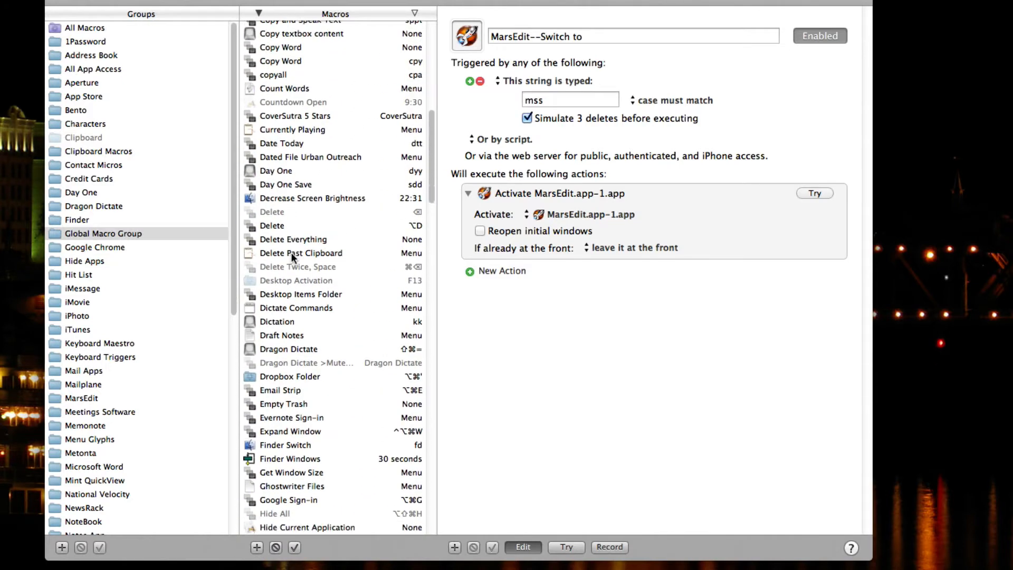
scroll(293, 257, down, 5)
scroll(291, 257, down, 5)
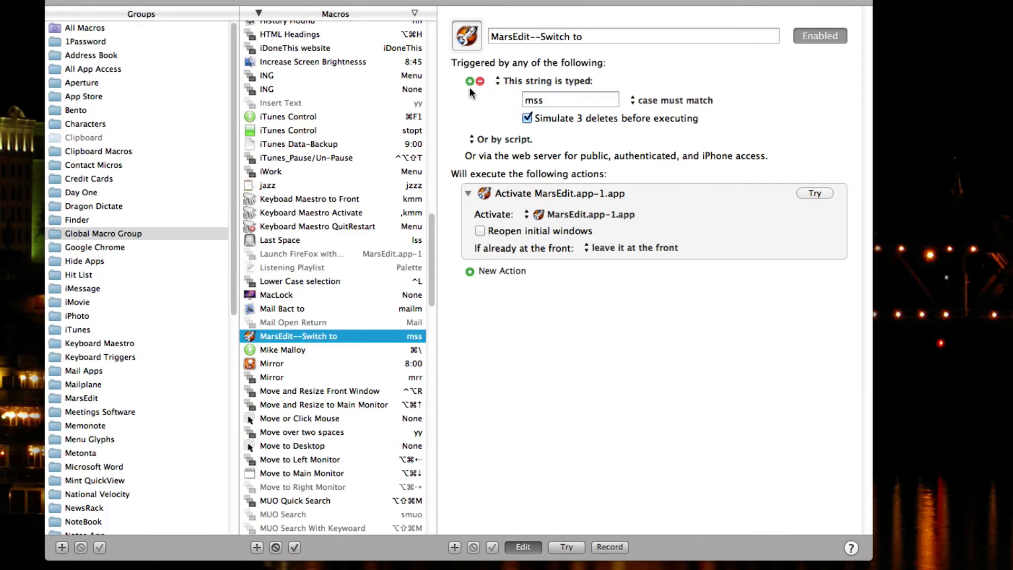
Step: Create a macro named Launch Things in the Global Macro Group with a Time Trigger that runs only Monday to Friday
click(257, 547)
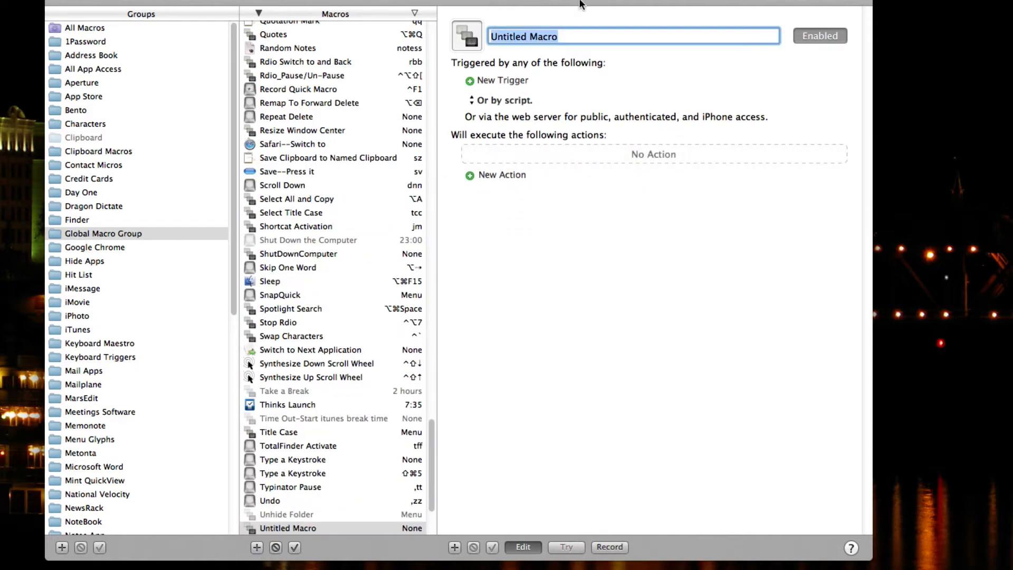
text(Launch Things)
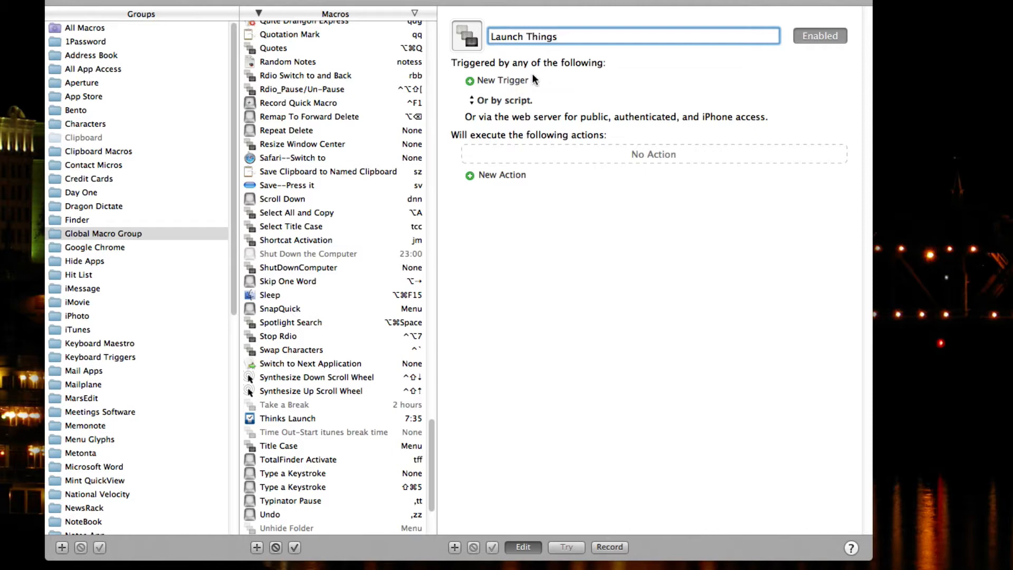
click(469, 81)
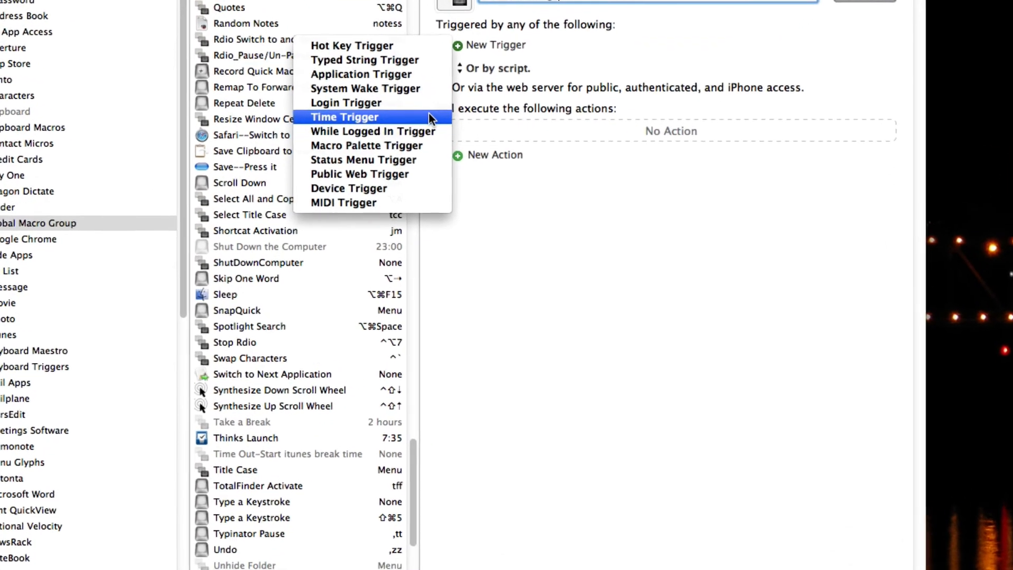
click(428, 116)
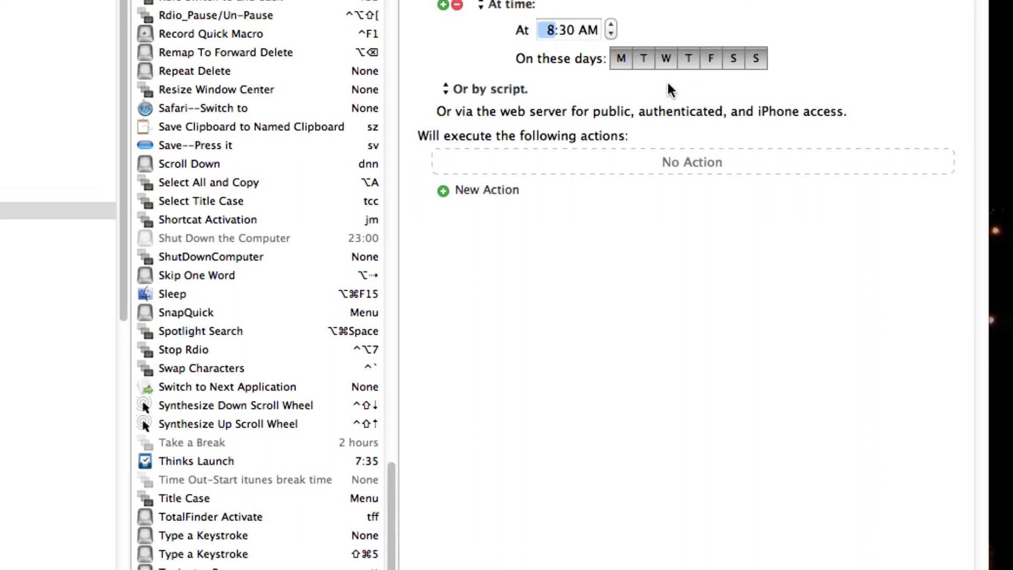
click(733, 60)
click(762, 60)
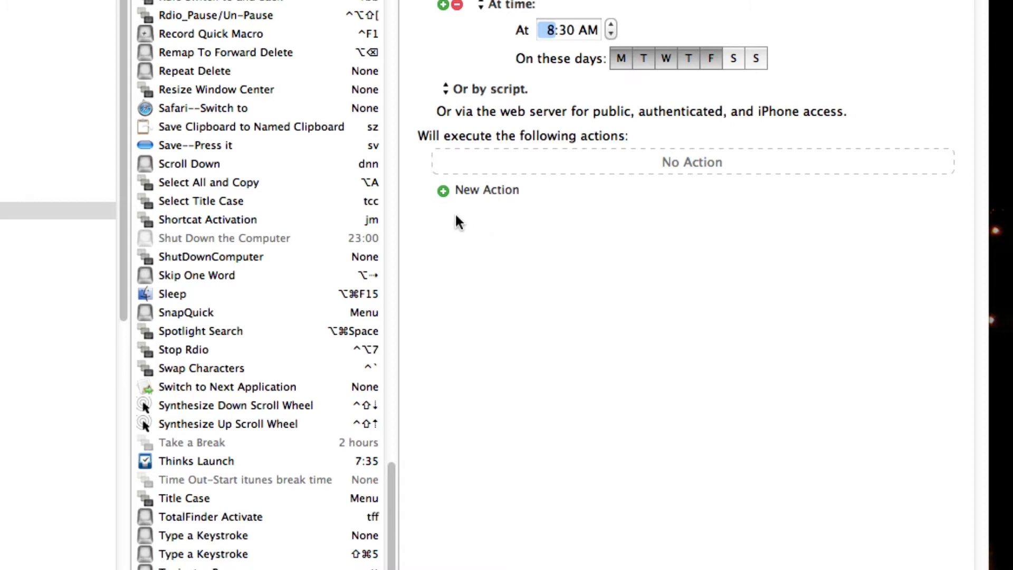
Step: Add an Open a File, Folder or Application action to the Launch Things macro
click(442, 190)
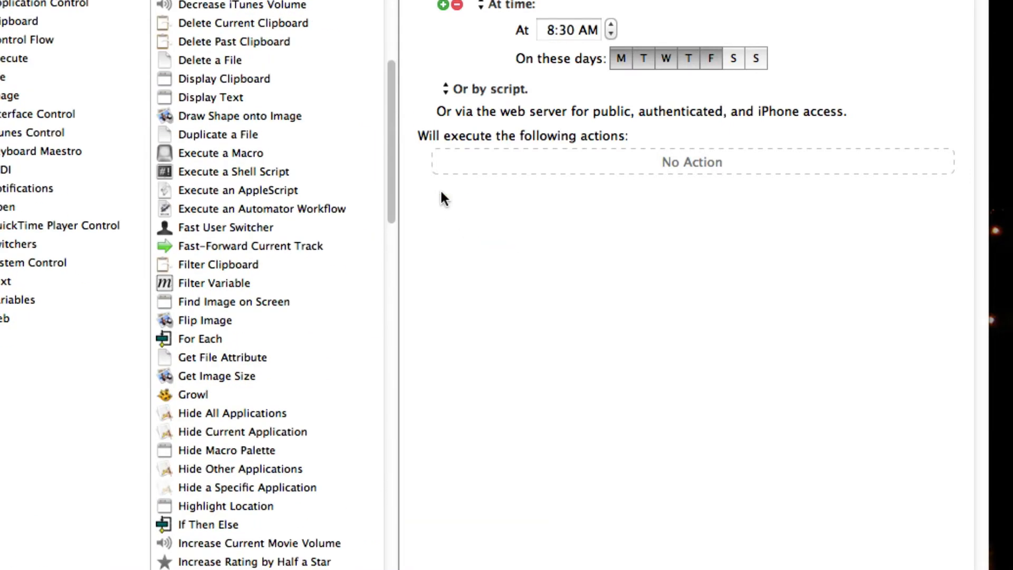
scroll(310, 302, up, 10)
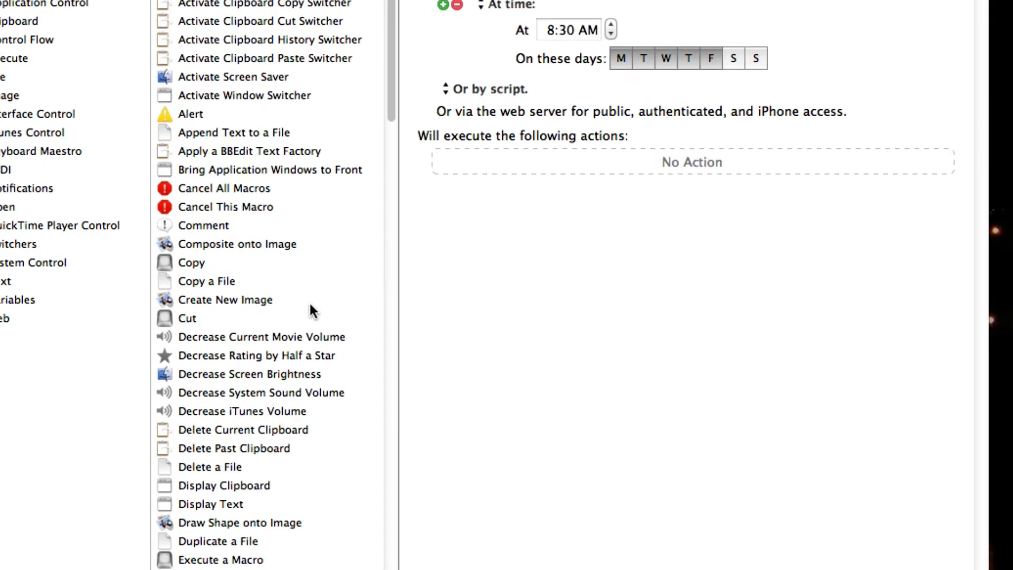
scroll(309, 302, down, 3)
scroll(309, 301, down, 12)
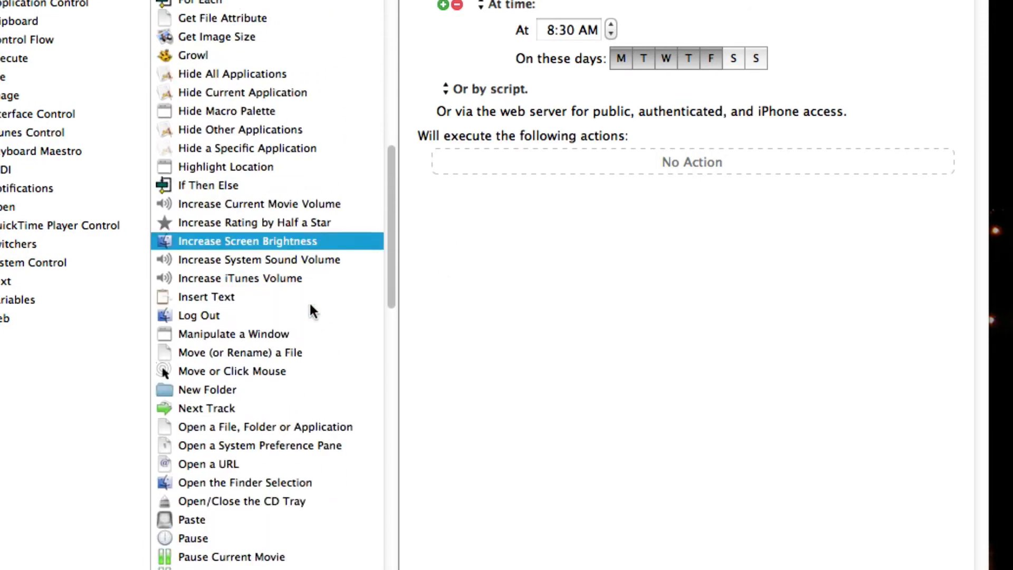
scroll(311, 310, down, 10)
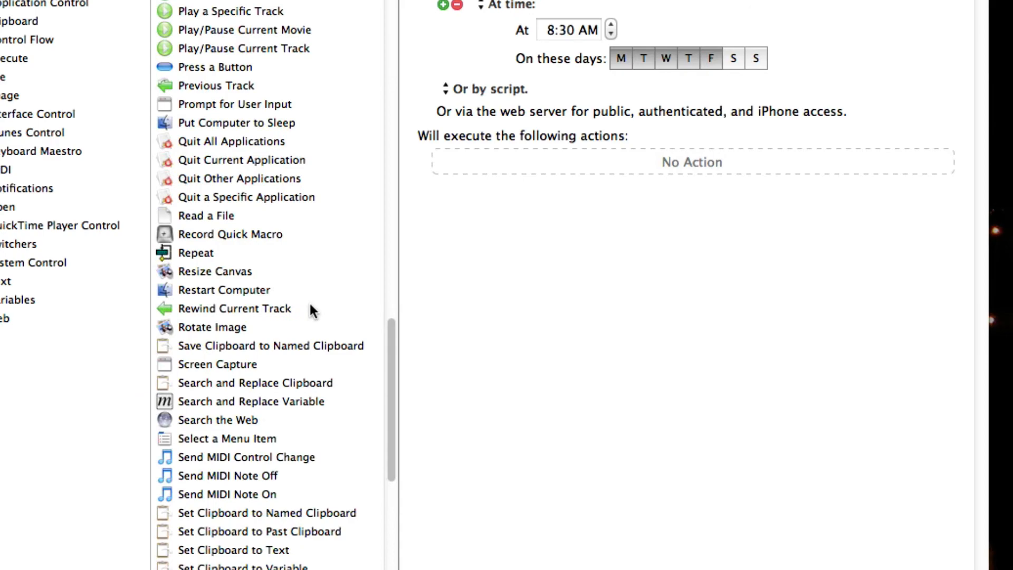
scroll(311, 309, down, 3)
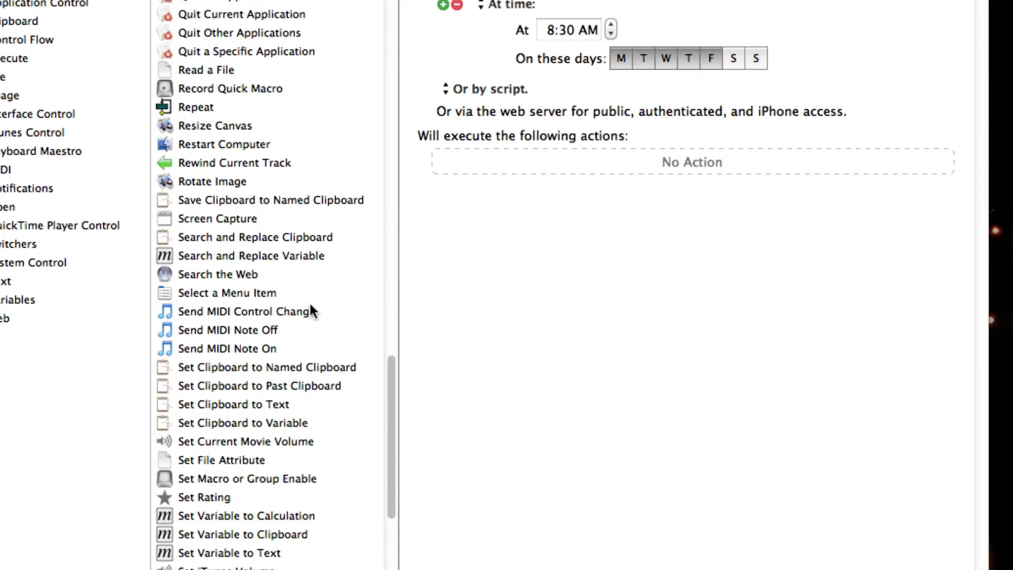
scroll(312, 312, up, 10)
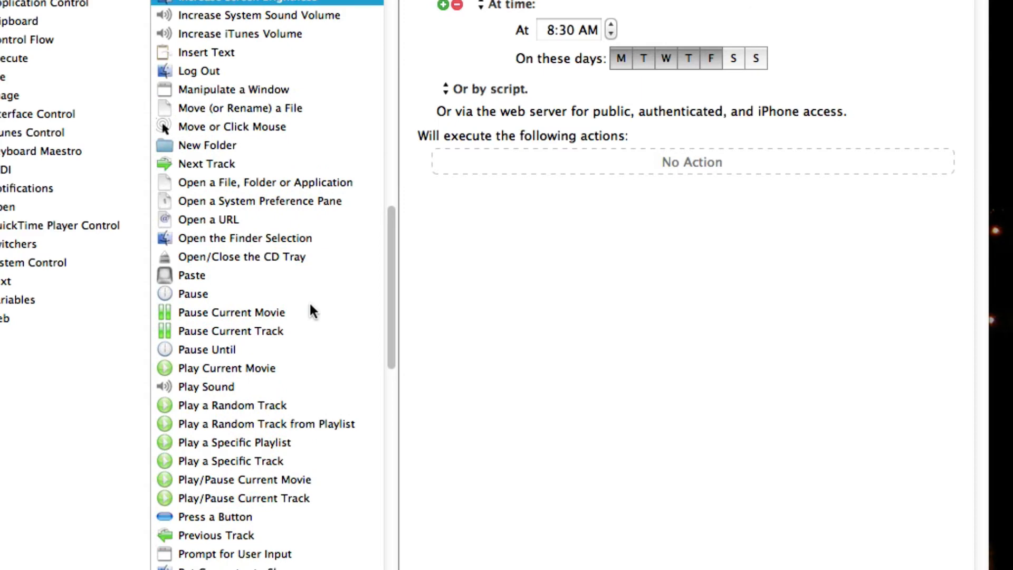
scroll(321, 218, down, 6)
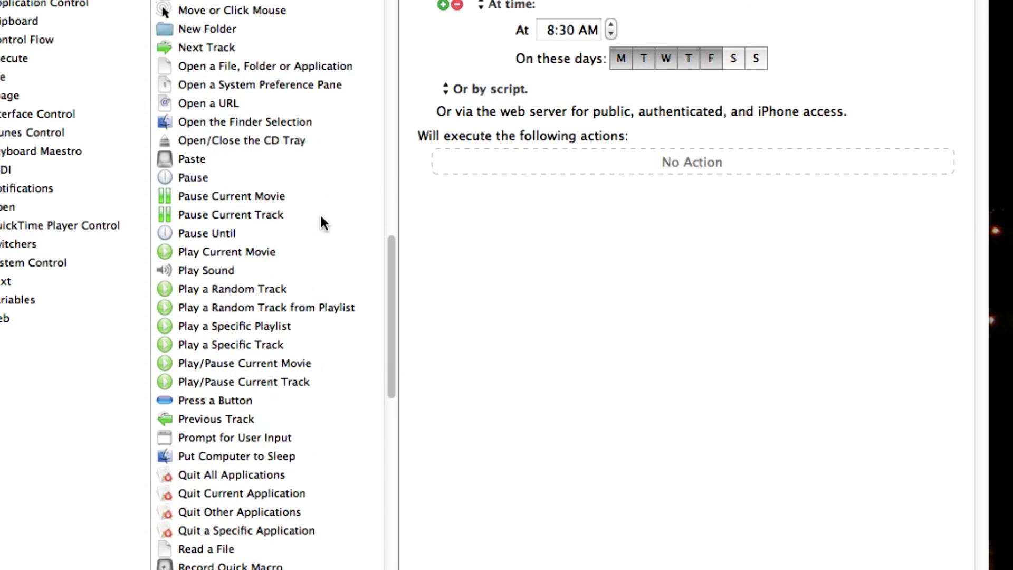
scroll(320, 218, up, 5)
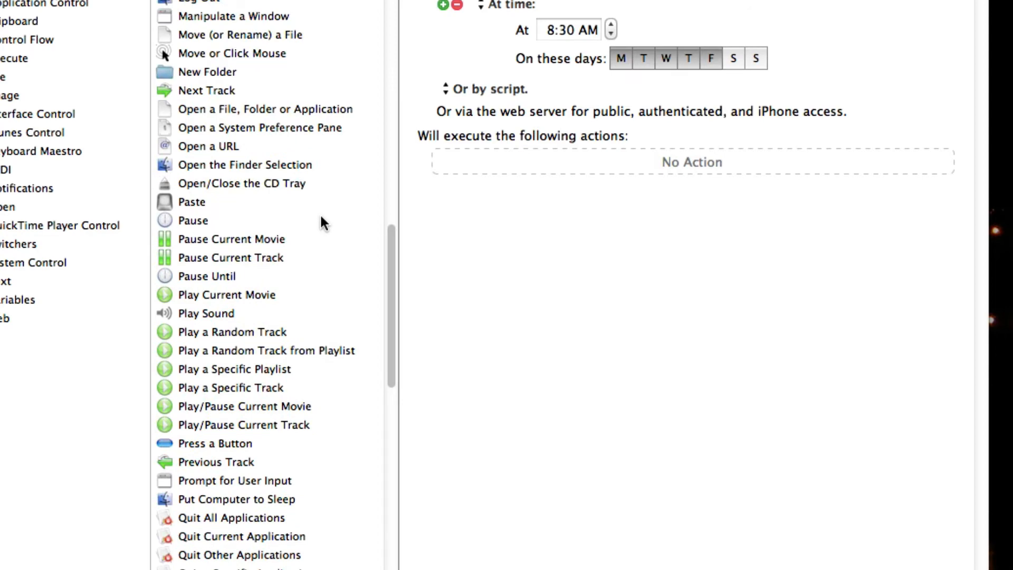
scroll(320, 216, down, 2)
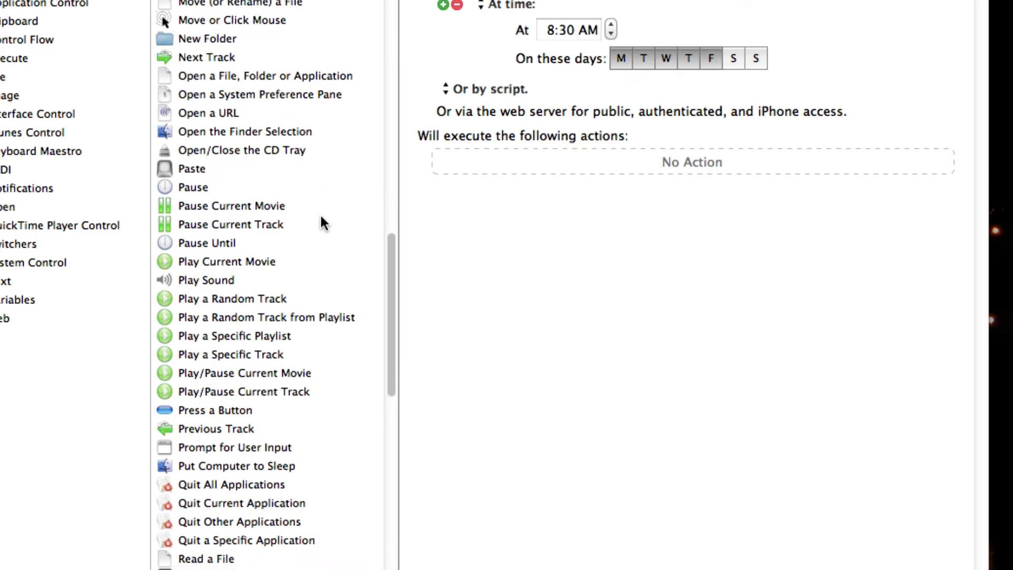
scroll(321, 216, up, 2)
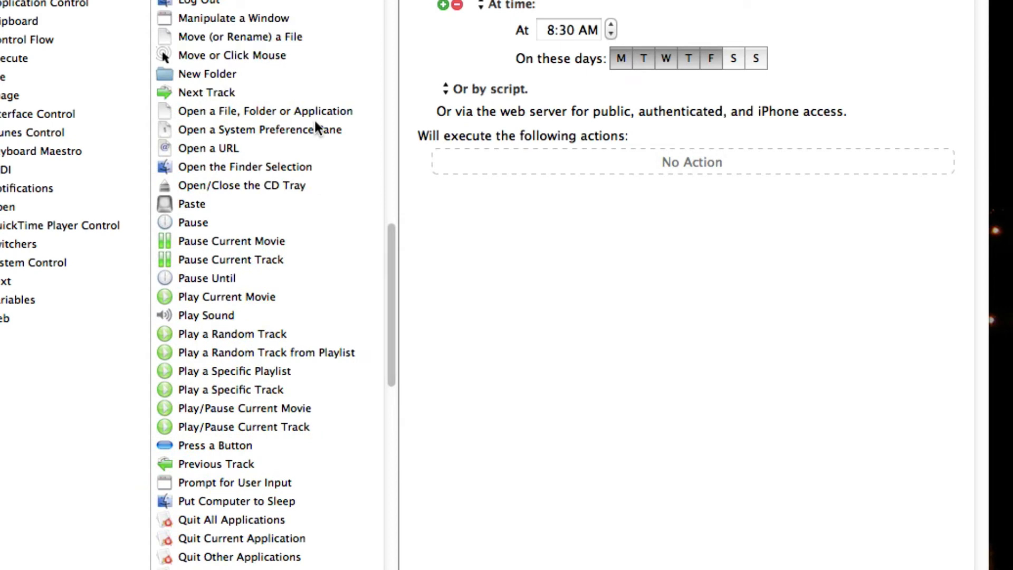
click(323, 106)
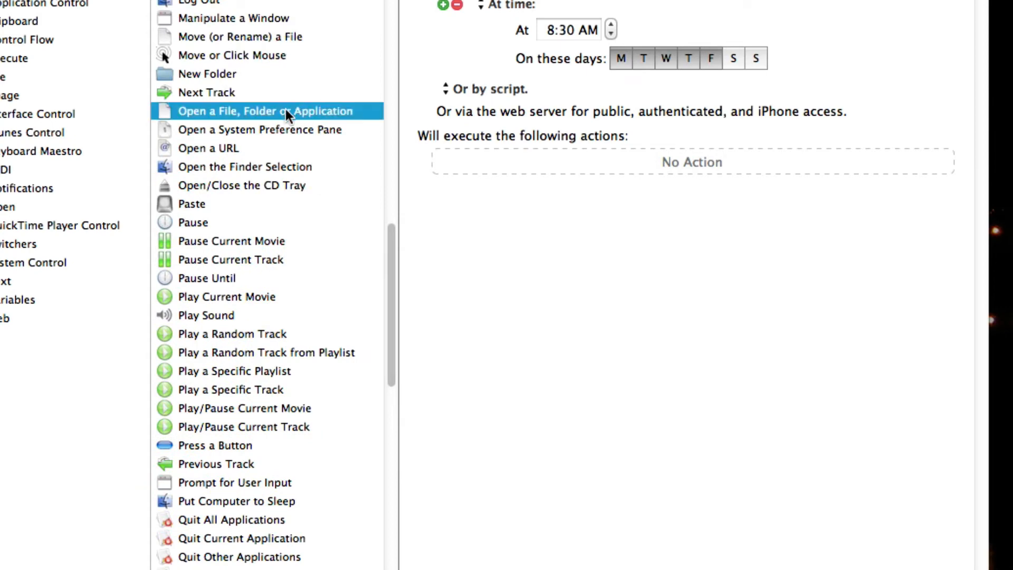
drag(286, 109, 540, 170)
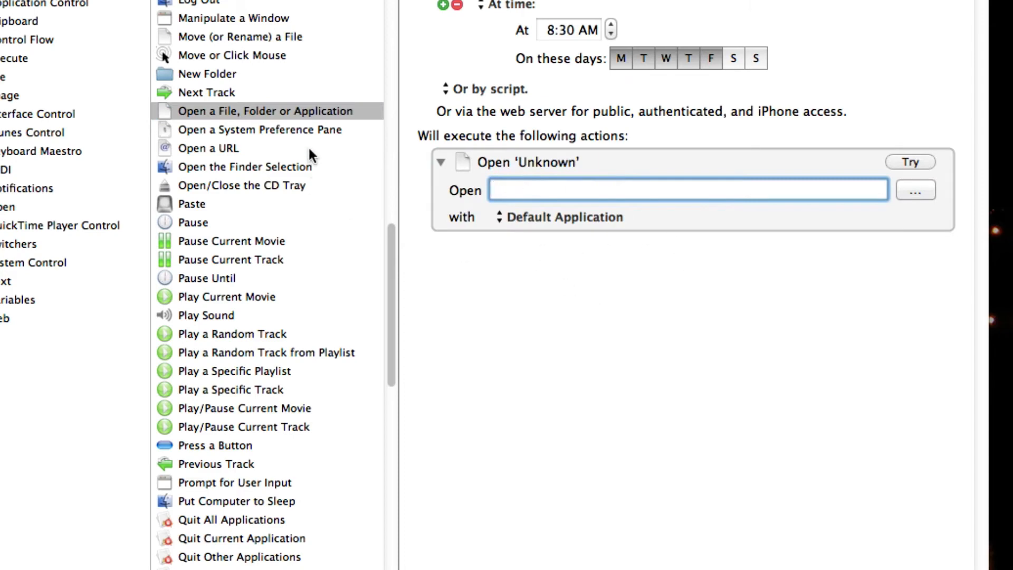
Step: Choose Things.app from the Applications folder as the item the Open action launches
click(358, 108)
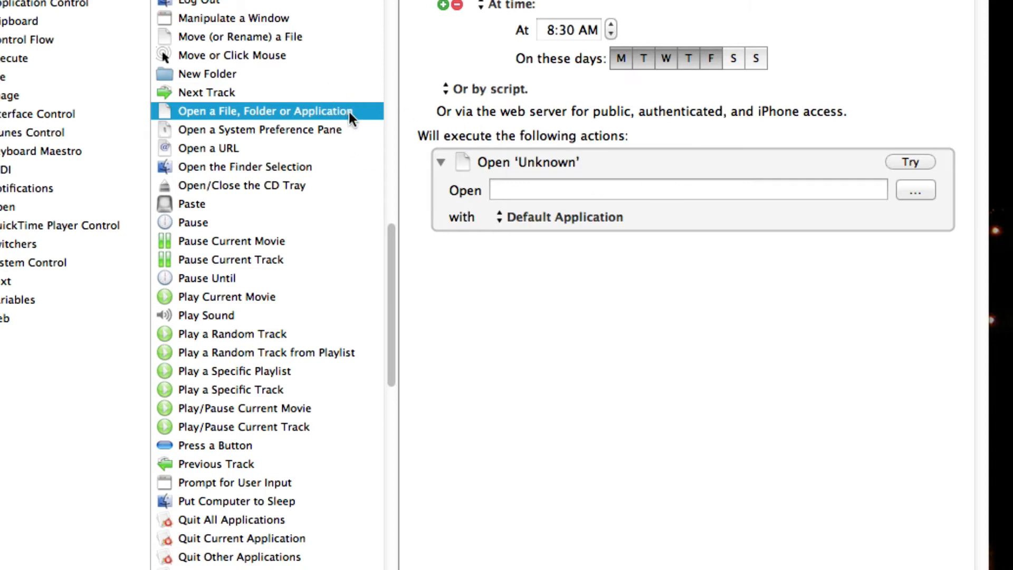
key(Tab)
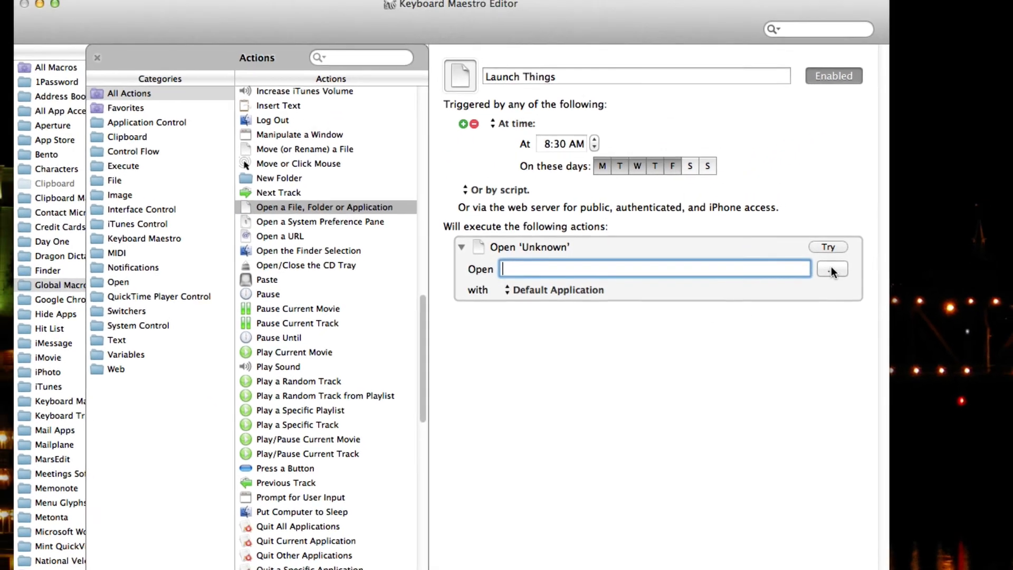
click(856, 246)
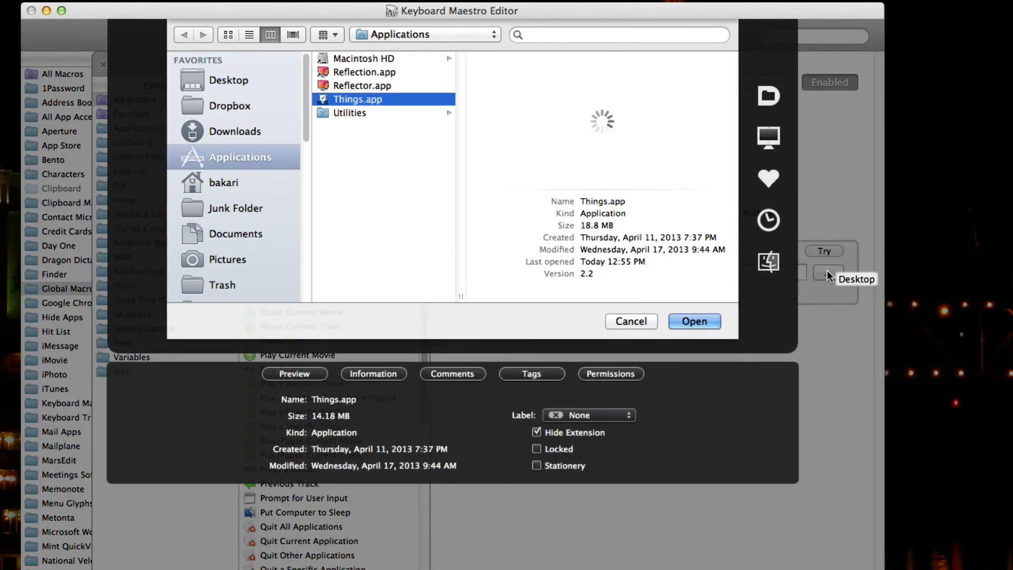
click(695, 322)
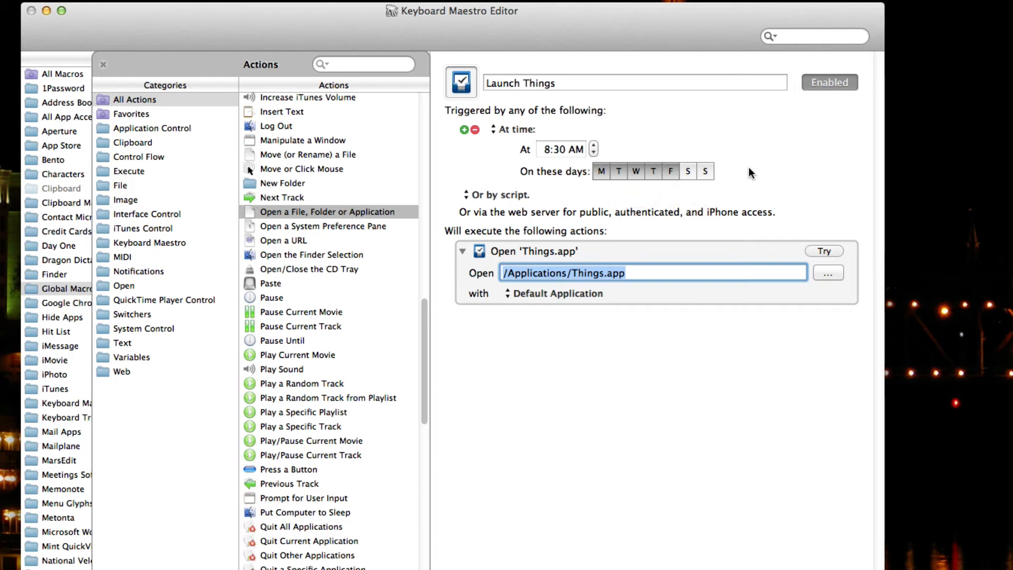
Step: Replace the macro's Open action with a Quit a Specific Application action that quits Things.app
click(777, 299)
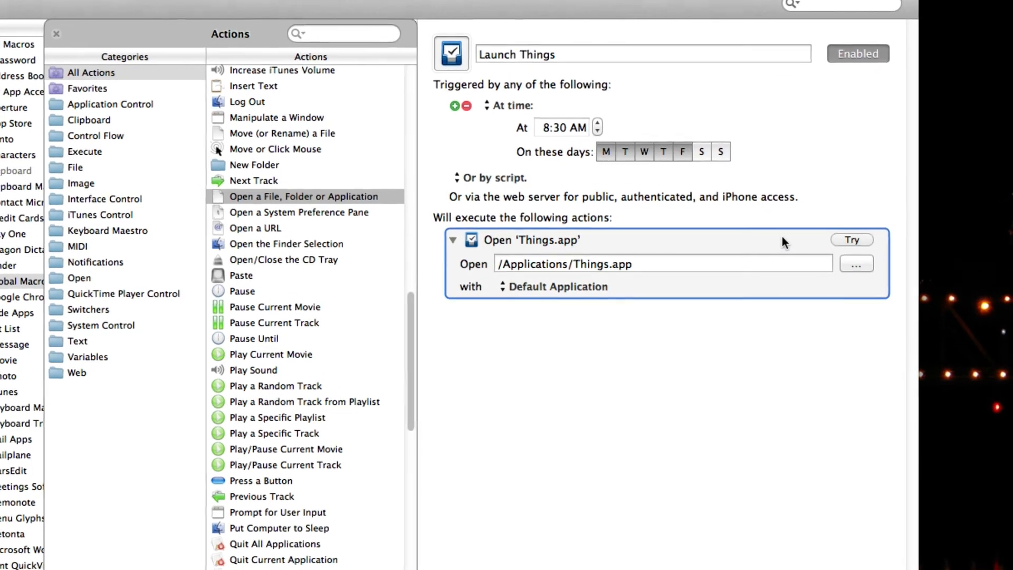
key(Delete)
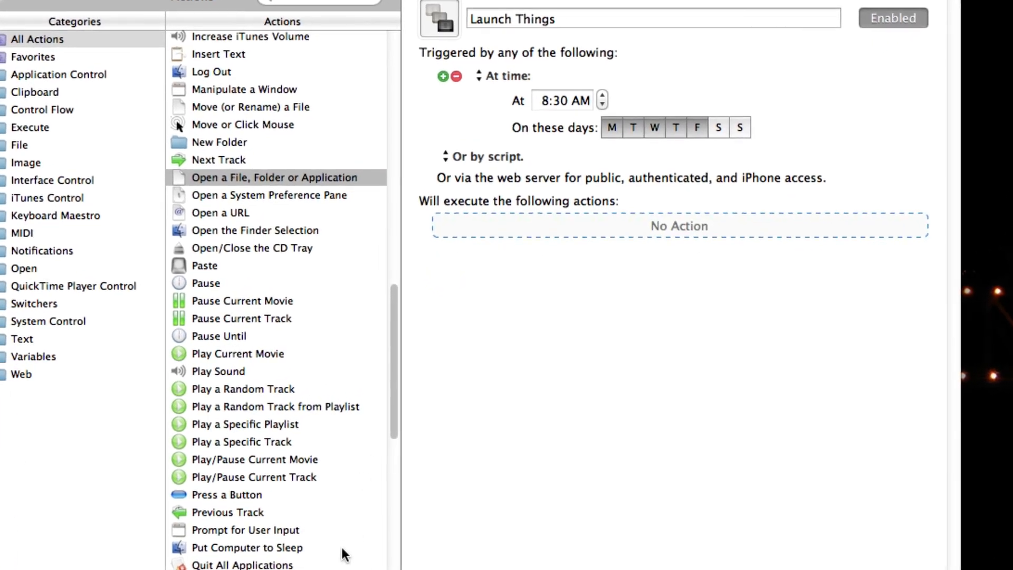
scroll(340, 533, down, 5)
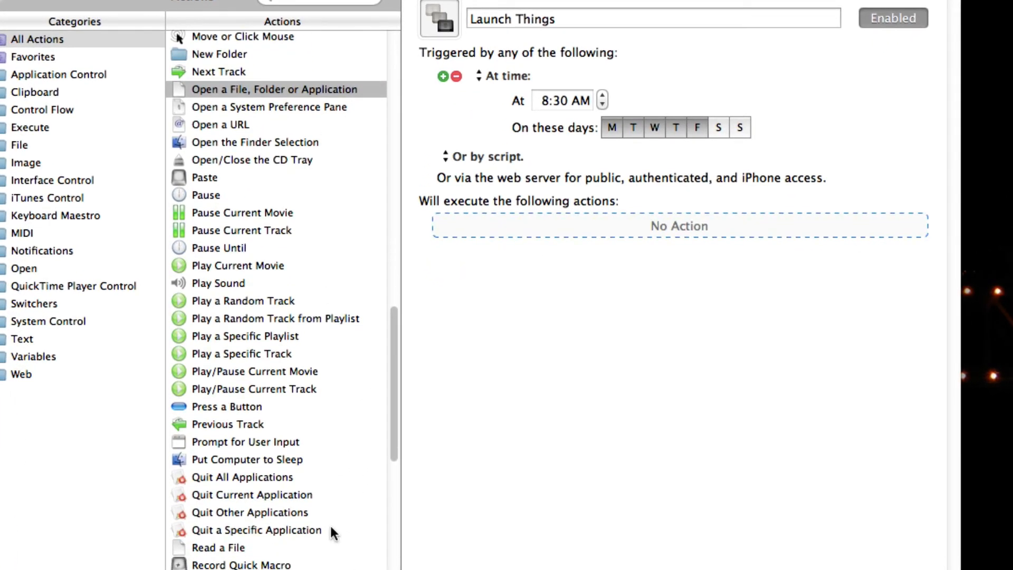
drag(331, 528, 639, 245)
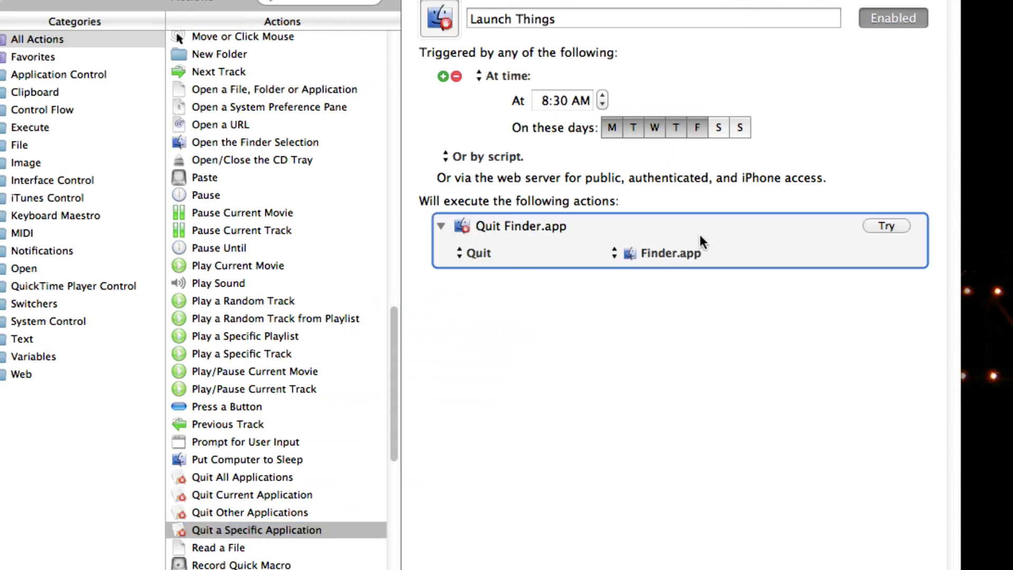
click(669, 251)
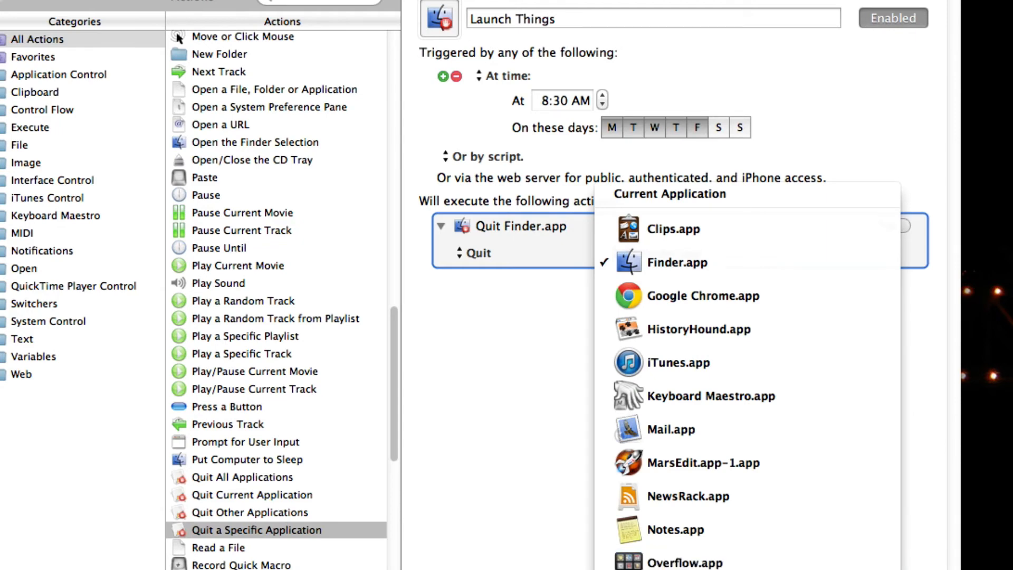
click(710, 566)
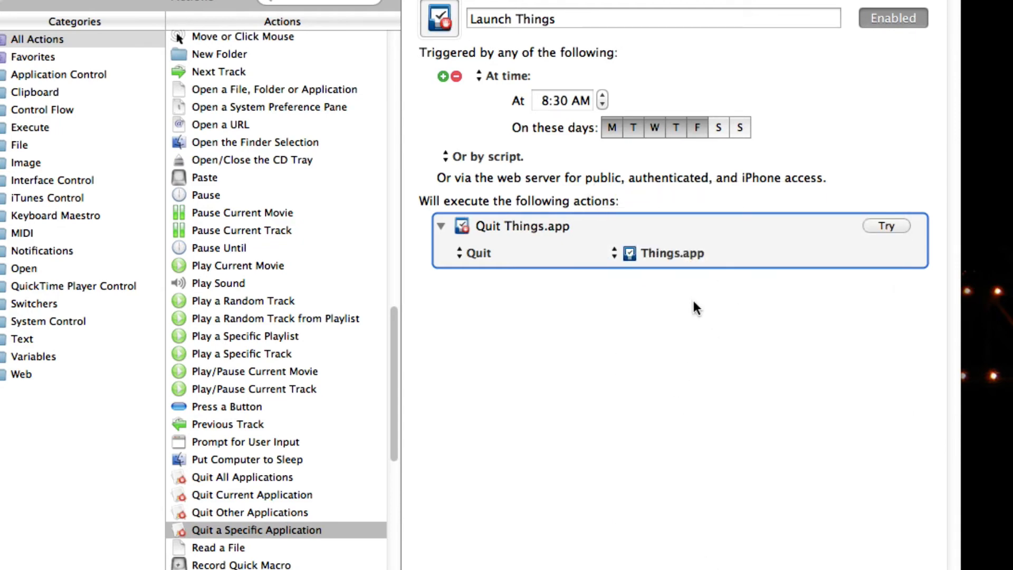
Step: Set the macro's time trigger to 5:30 PM
click(582, 101)
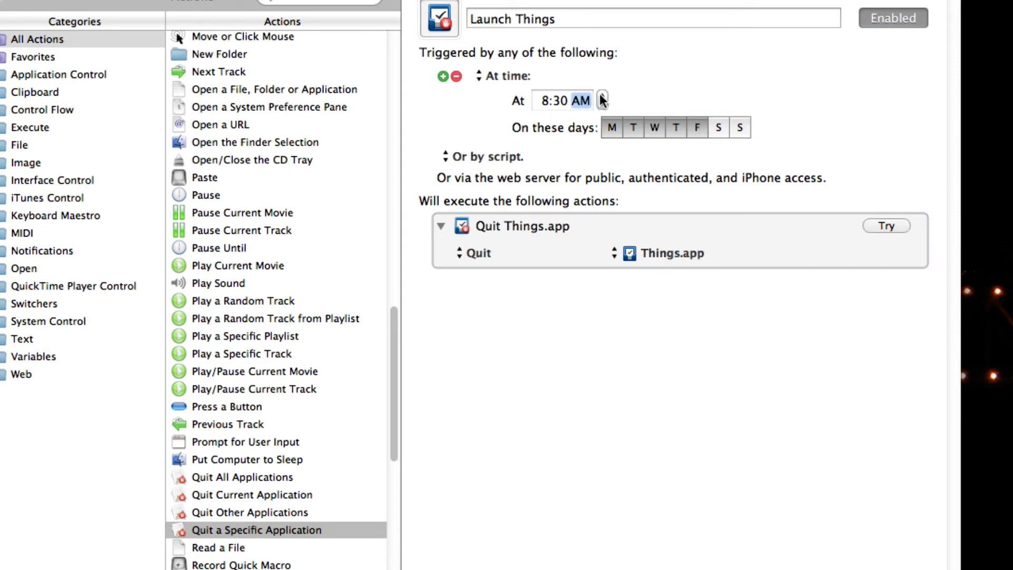
click(602, 97)
click(544, 103)
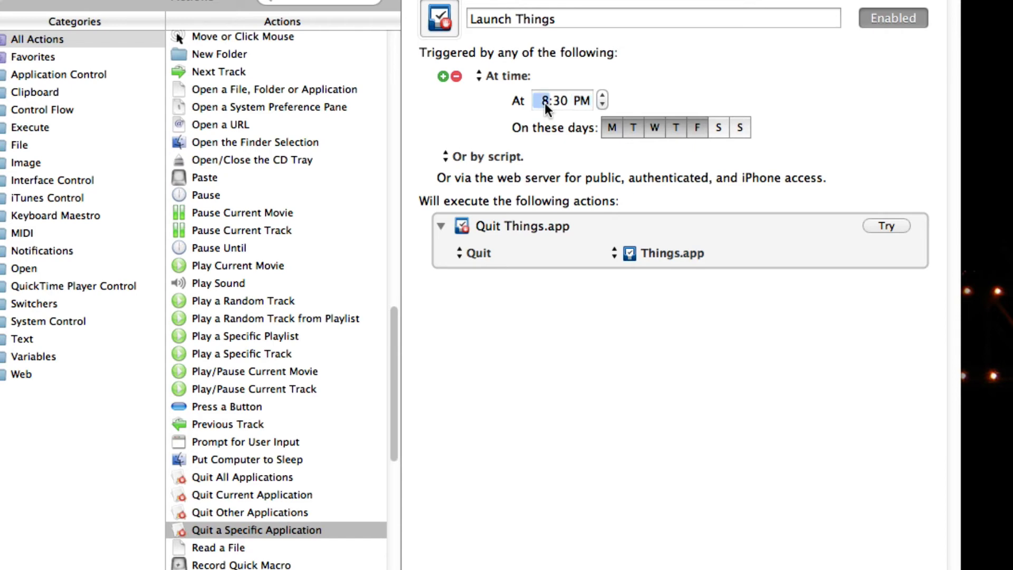
click(603, 102)
click(604, 103)
click(603, 103)
click(670, 79)
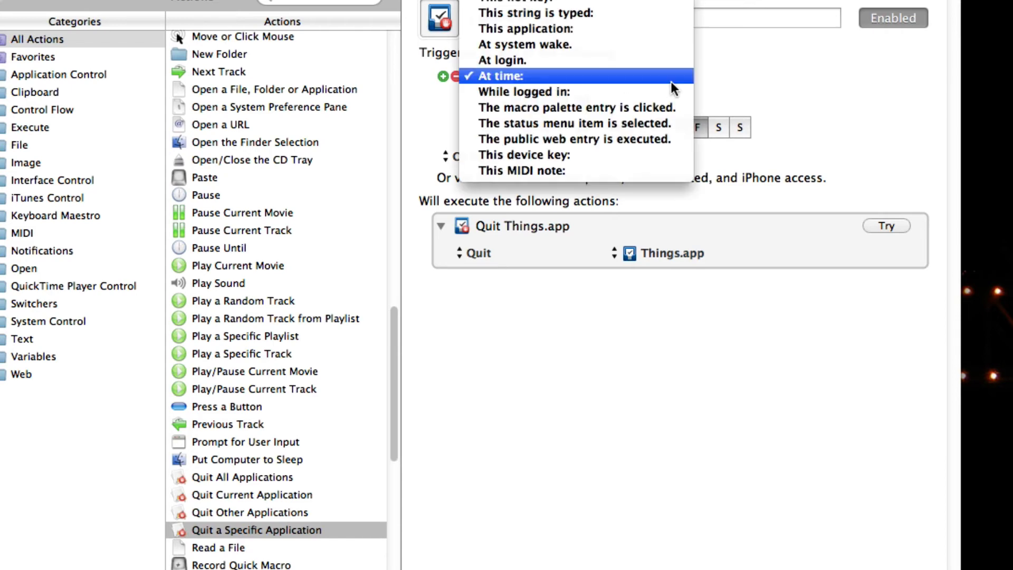
click(884, 50)
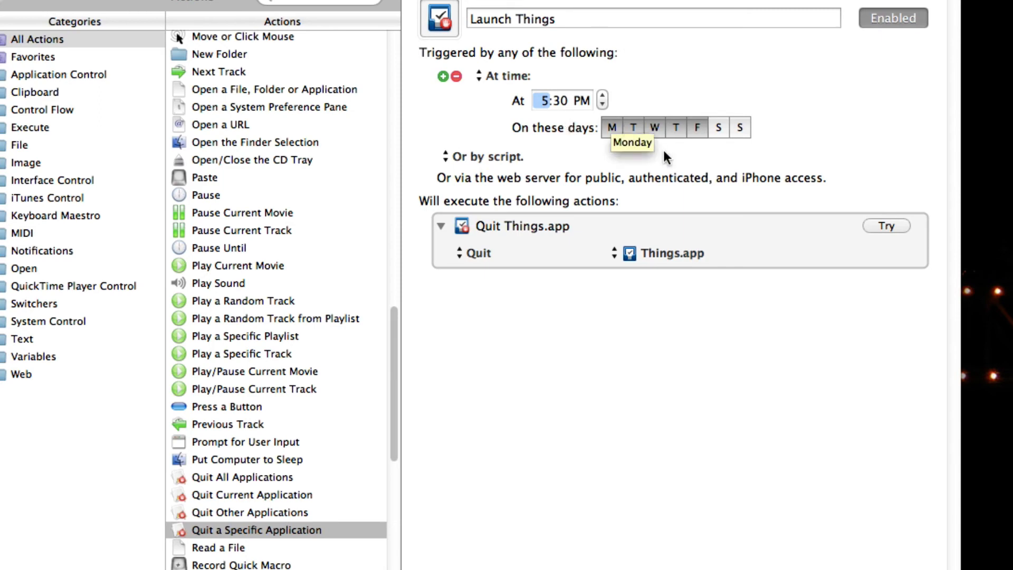
Step: Duplicate the Quit Things.app action twice and set the copies to quit HistoryHound.app and Google Chrome.app
click(809, 224)
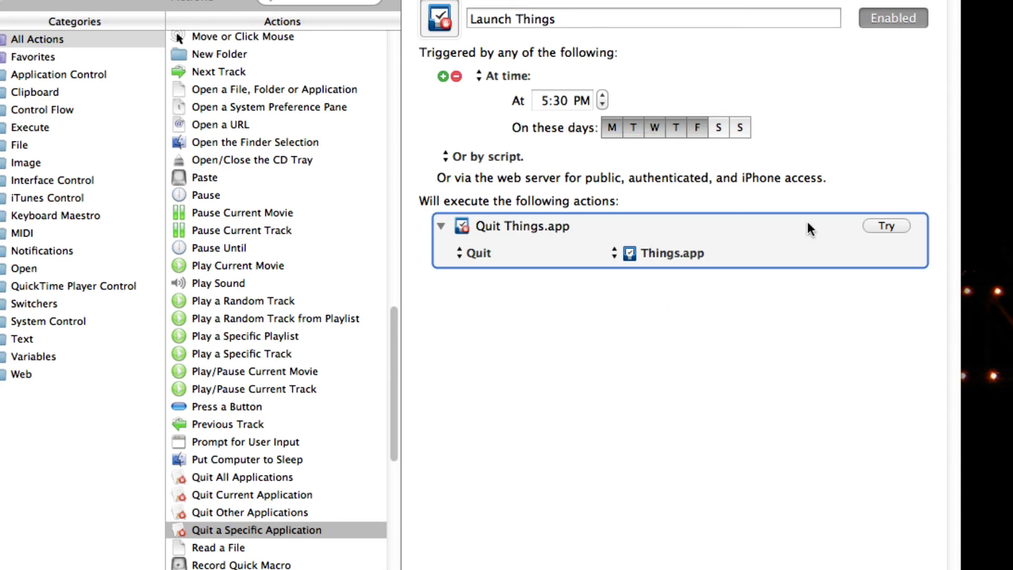
drag(807, 222, 784, 334)
click(666, 313)
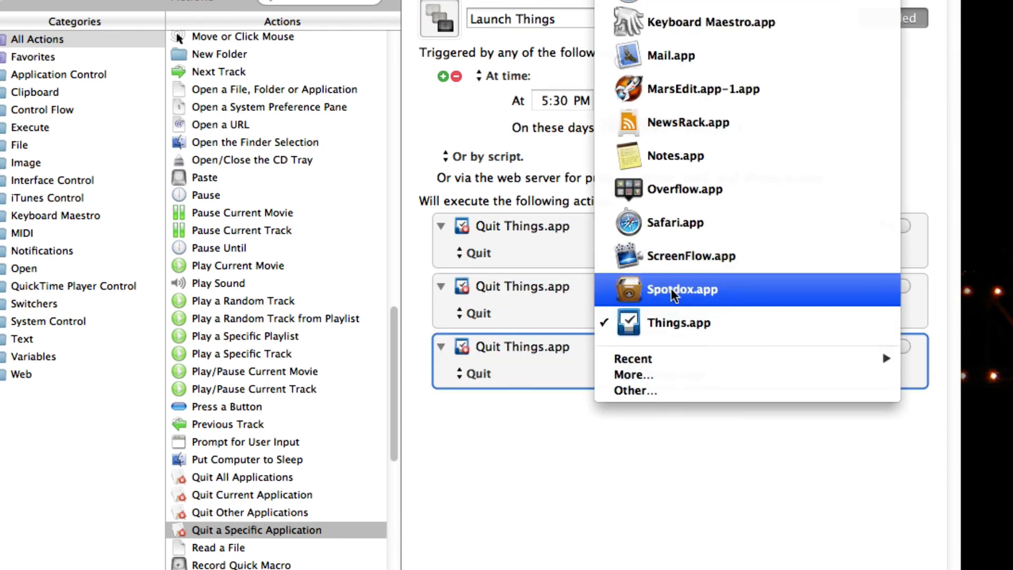
click(672, 1)
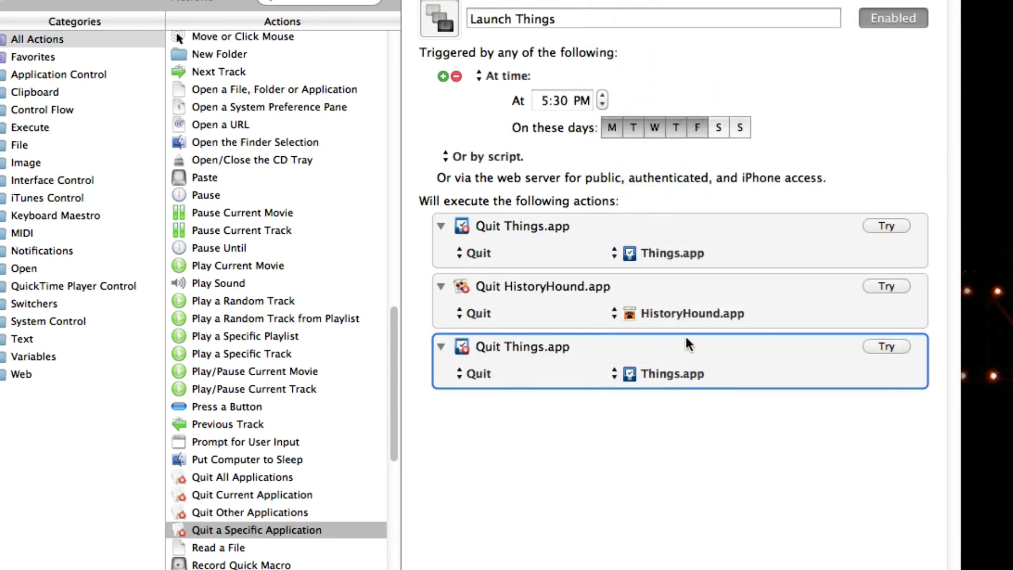
click(671, 368)
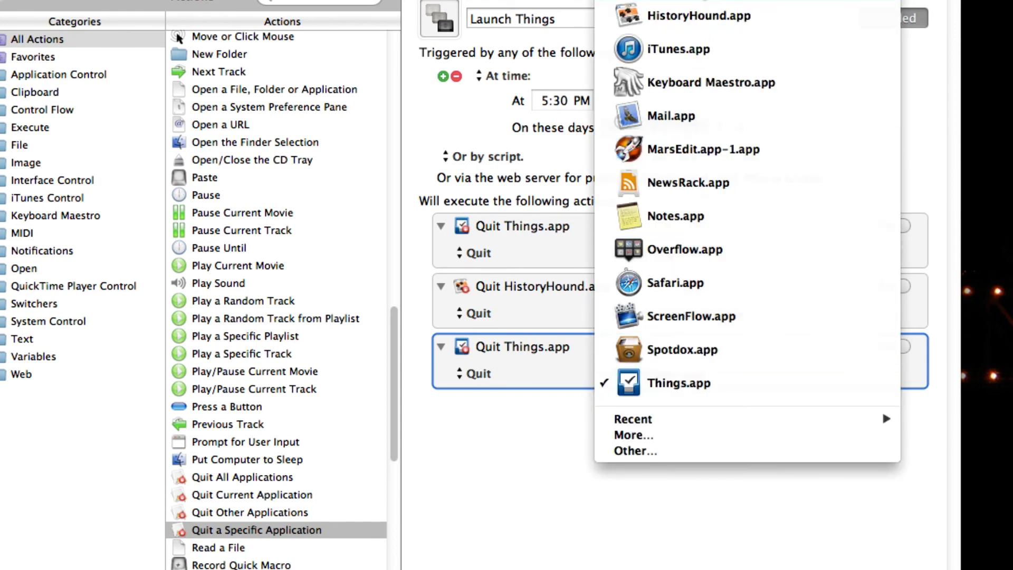
click(714, 244)
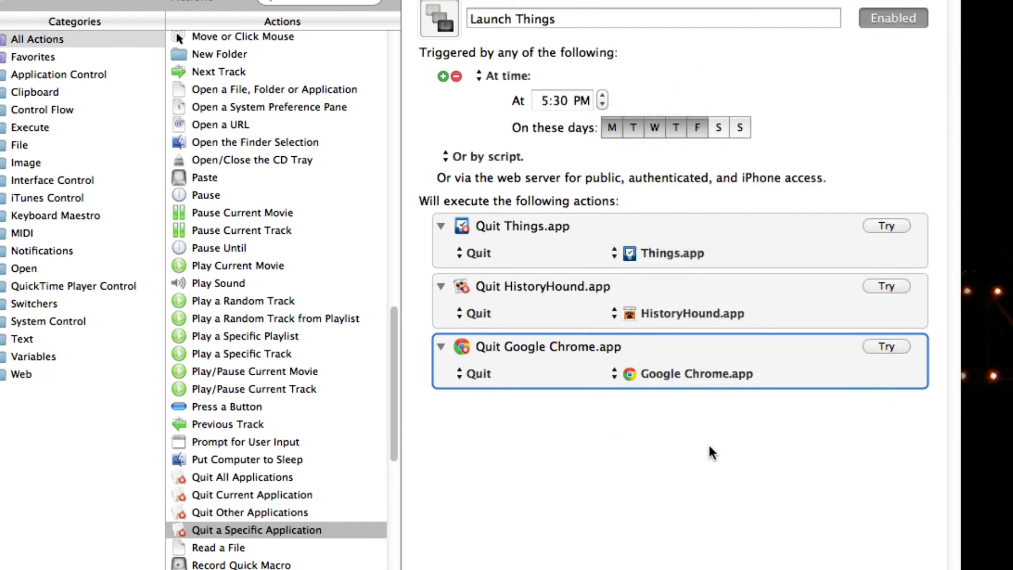